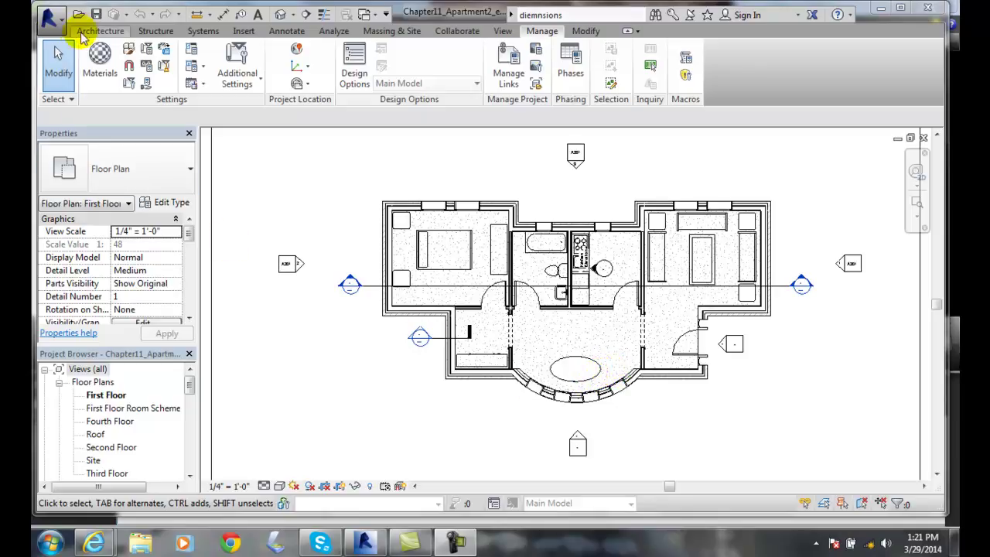
Draw a 12'-0" horizontal partition wall with an angled end segment above the plan, then begin another wall near the top.
left_click(87, 34)
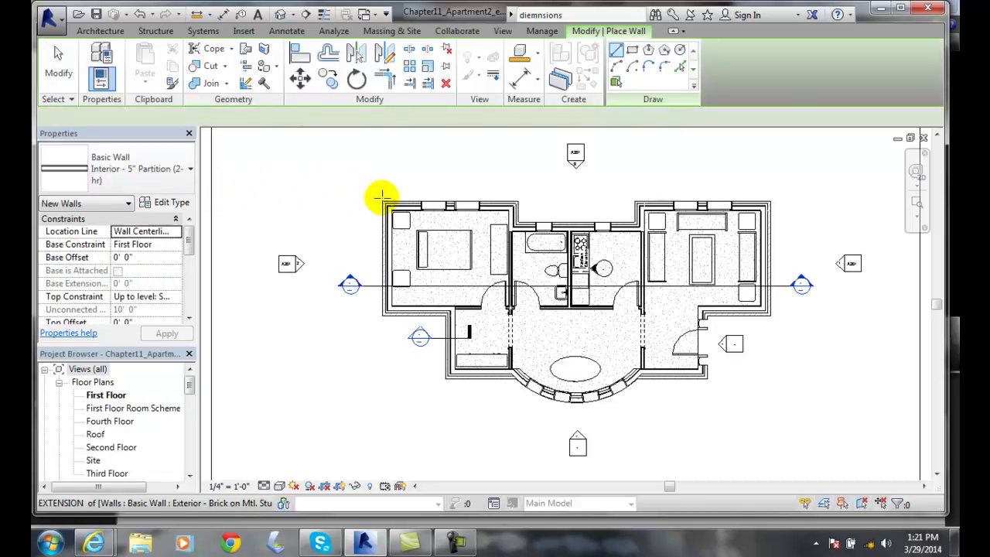
left_click(361, 160)
left_click_drag(368, 160, 447, 161)
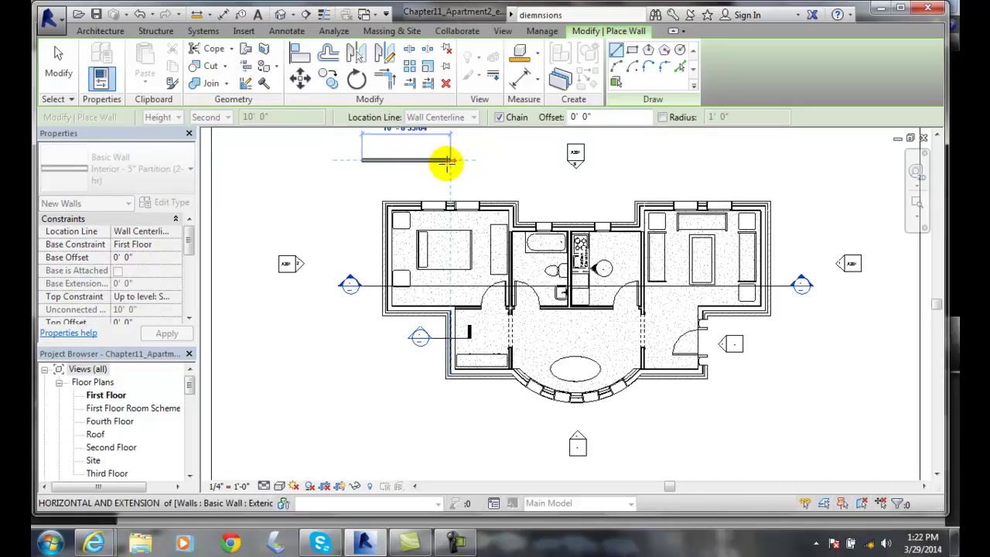
scroll(446, 160, "down", 1)
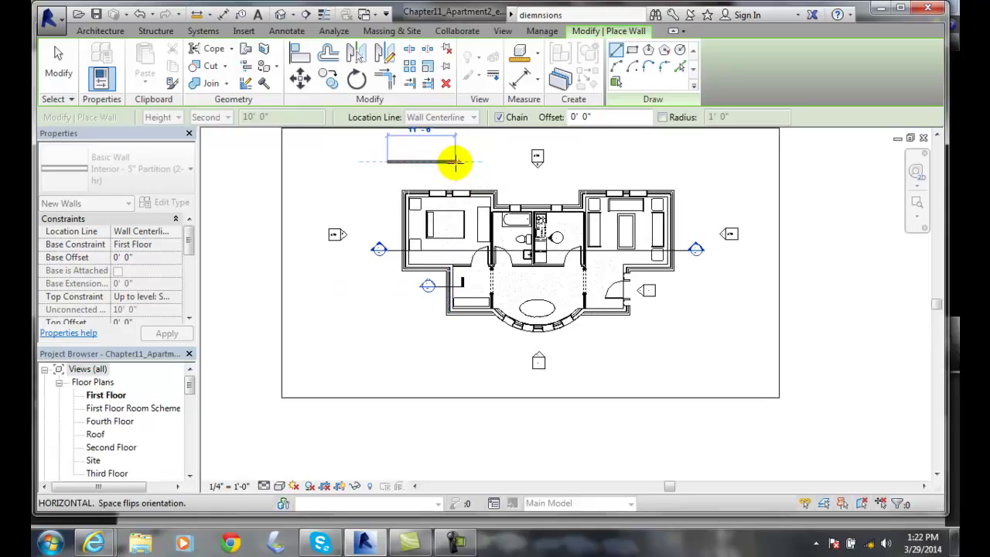
scroll(458, 161, "down", 1)
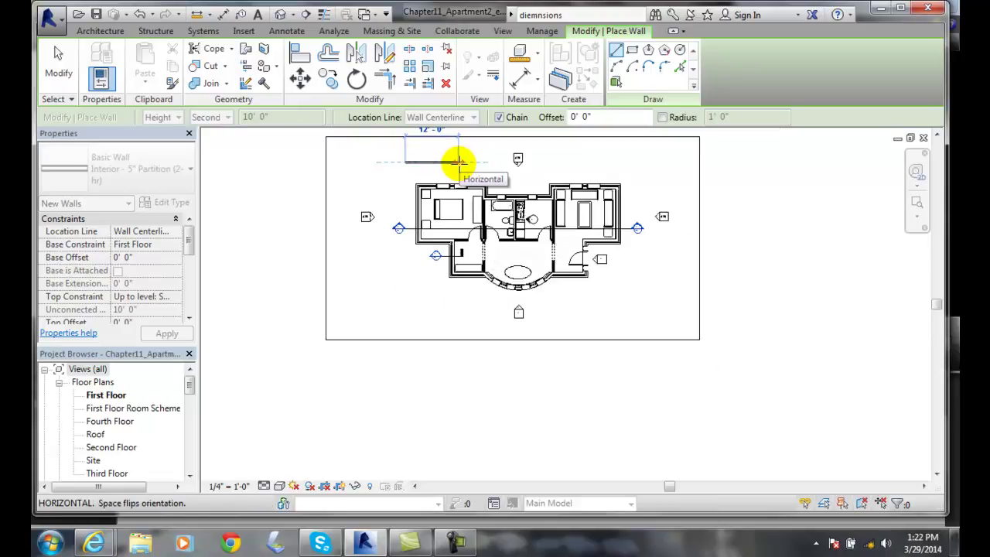
left_click(458, 161)
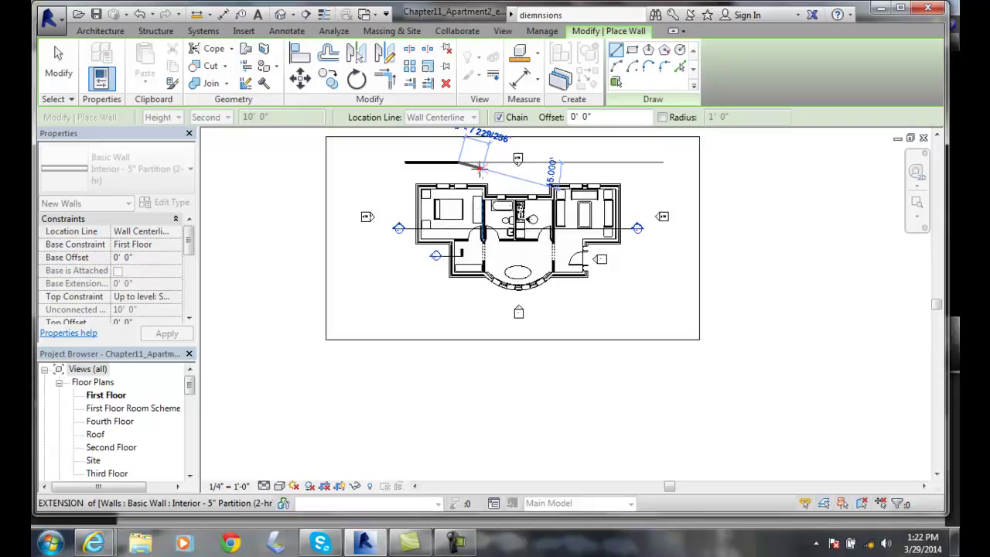
left_click(481, 165)
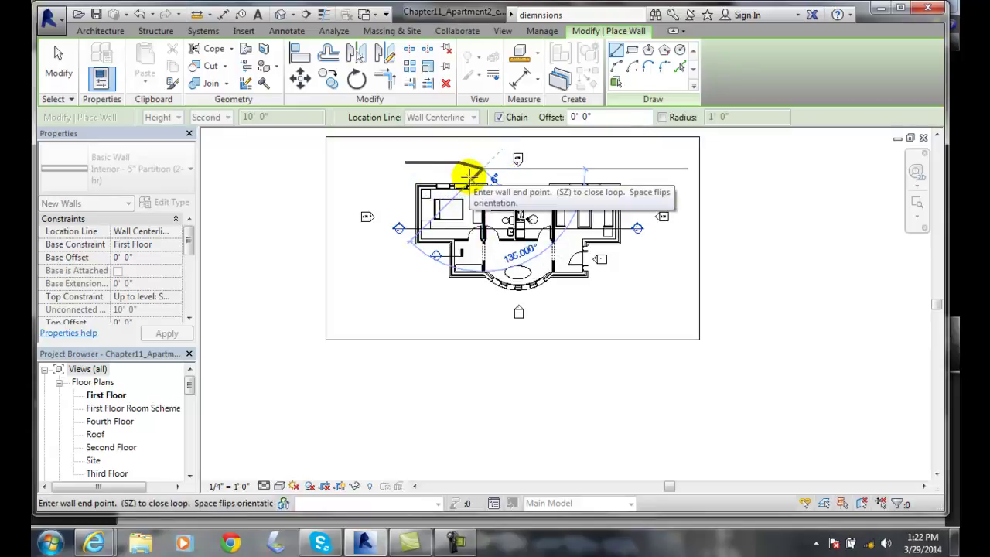
key("Escape")
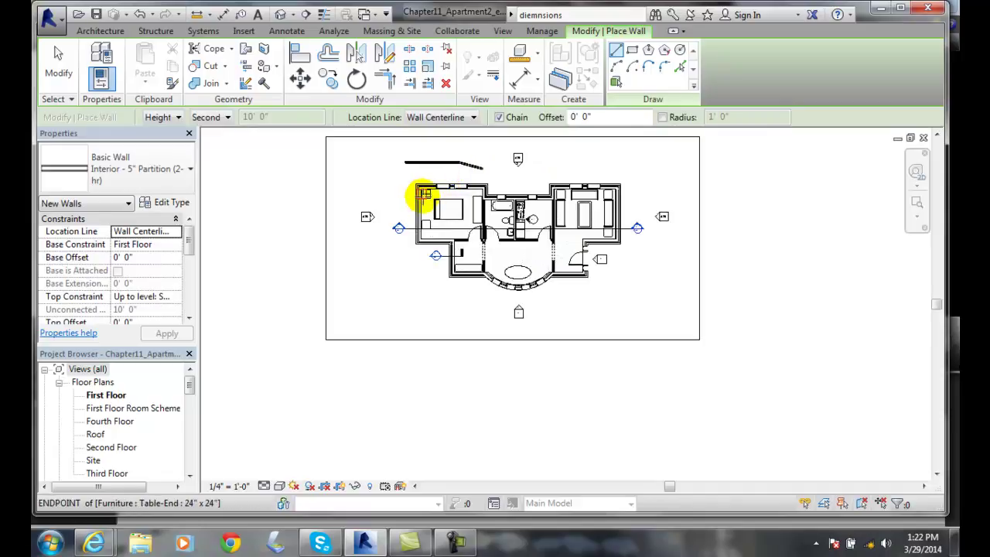
scroll(426, 197, "up", 2)
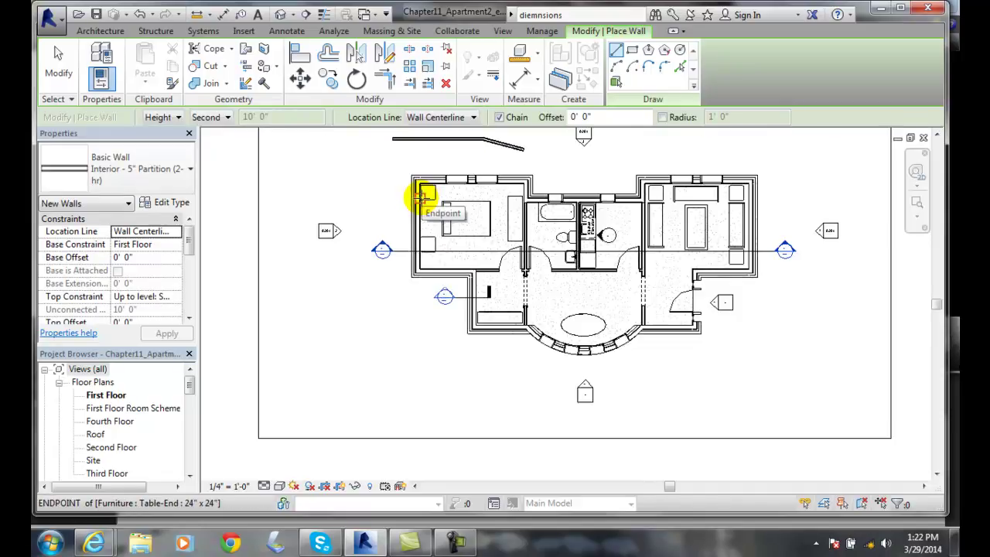
left_click(471, 147)
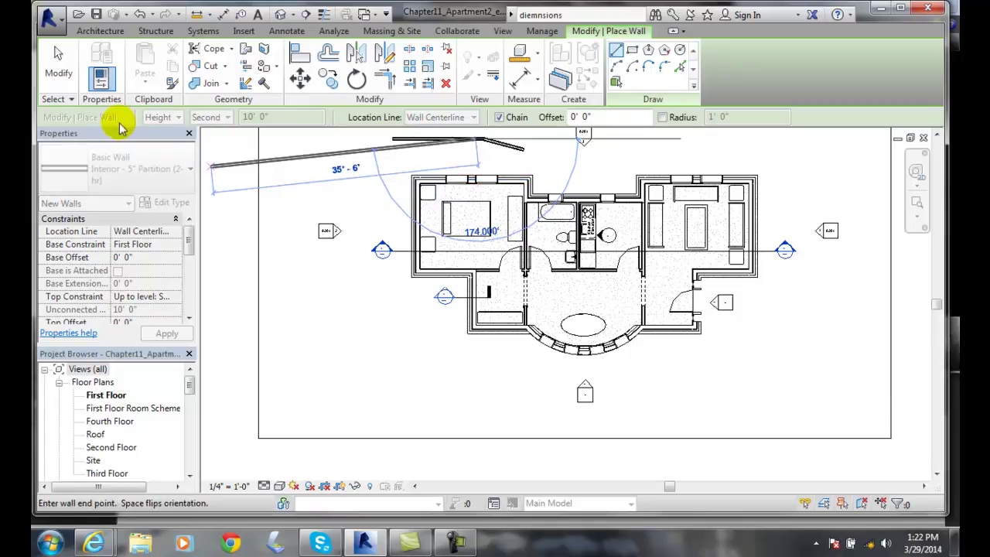
left_click(57, 68)
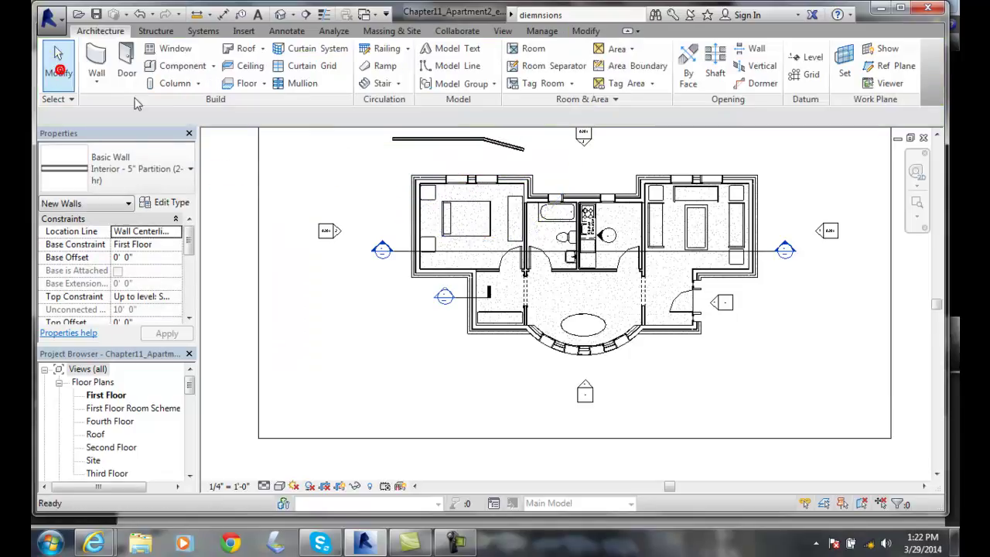
left_click(455, 139)
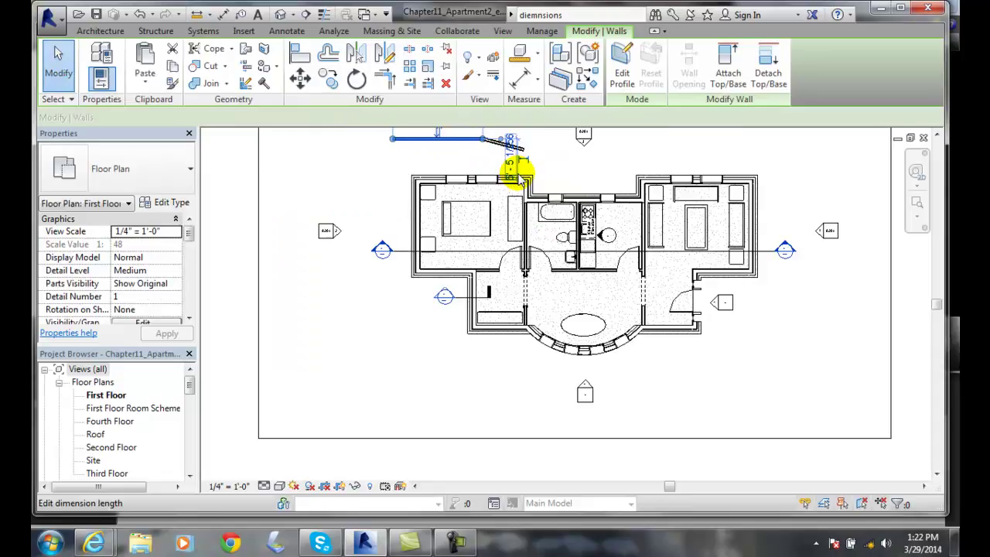
scroll(522, 182, "down", 1)
scroll(515, 175, "down", 1)
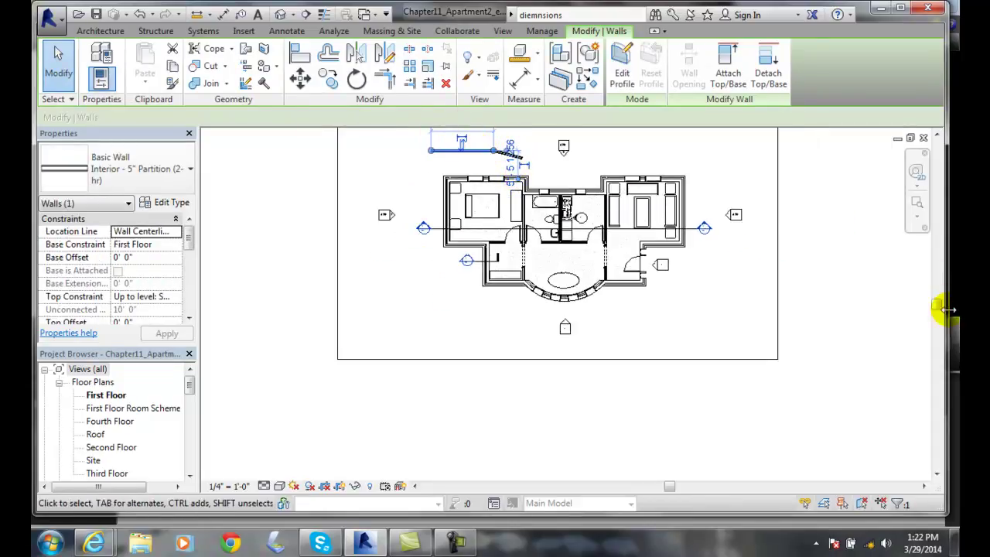
left_click_drag(938, 307, 937, 278)
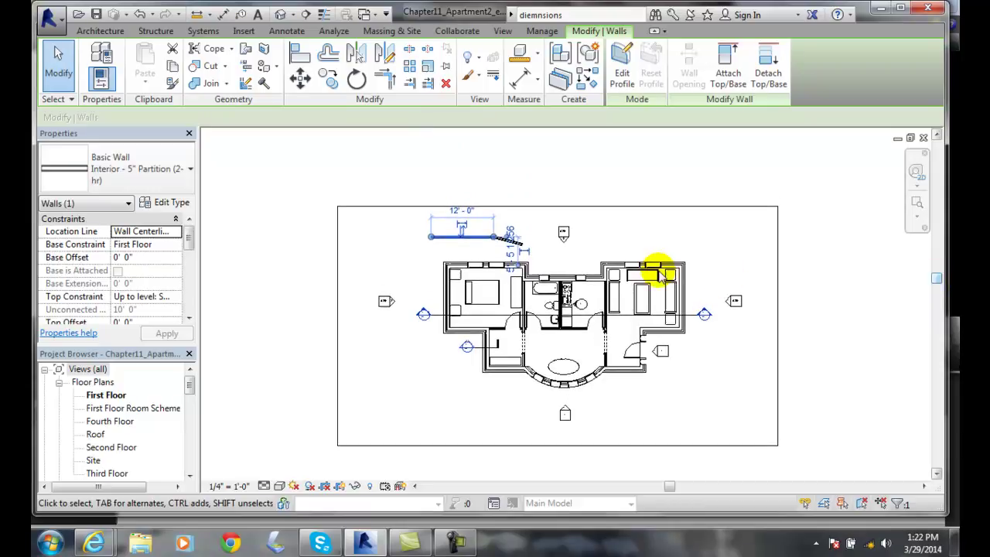
scroll(658, 275, "up", 2)
scroll(655, 270, "down", 1)
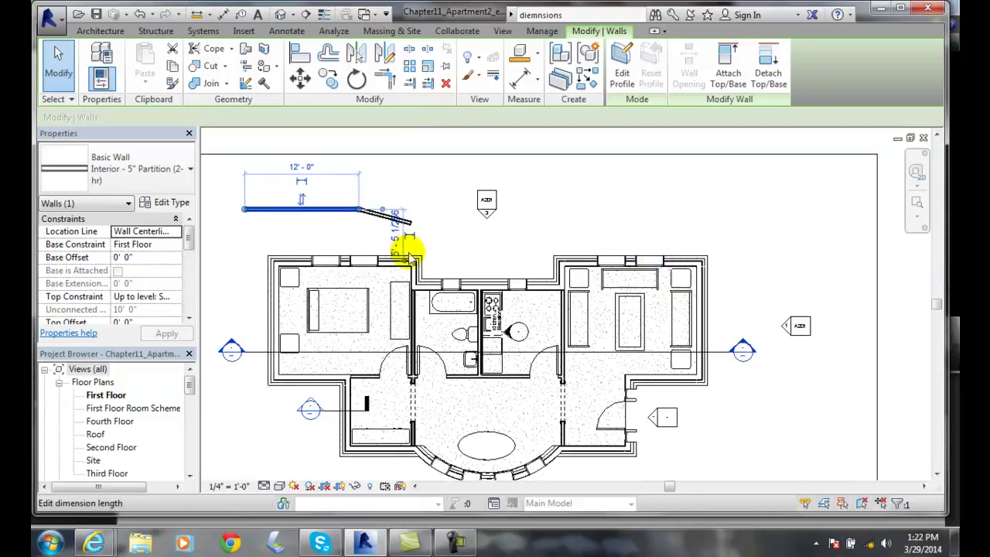
left_click(451, 264)
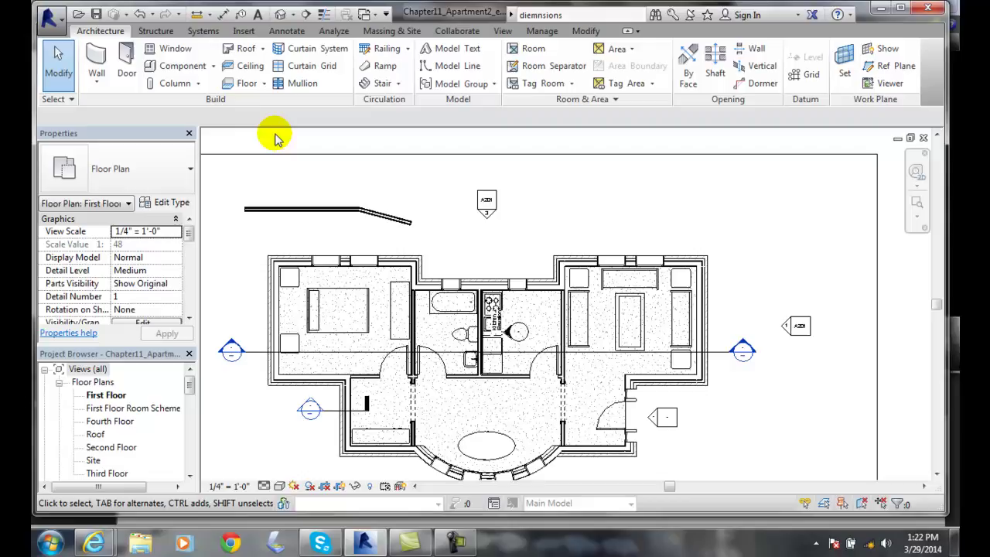
Place a Table-Coffee 36" x 72" x 18" component in the central hall above the oval table.
left_click(213, 65)
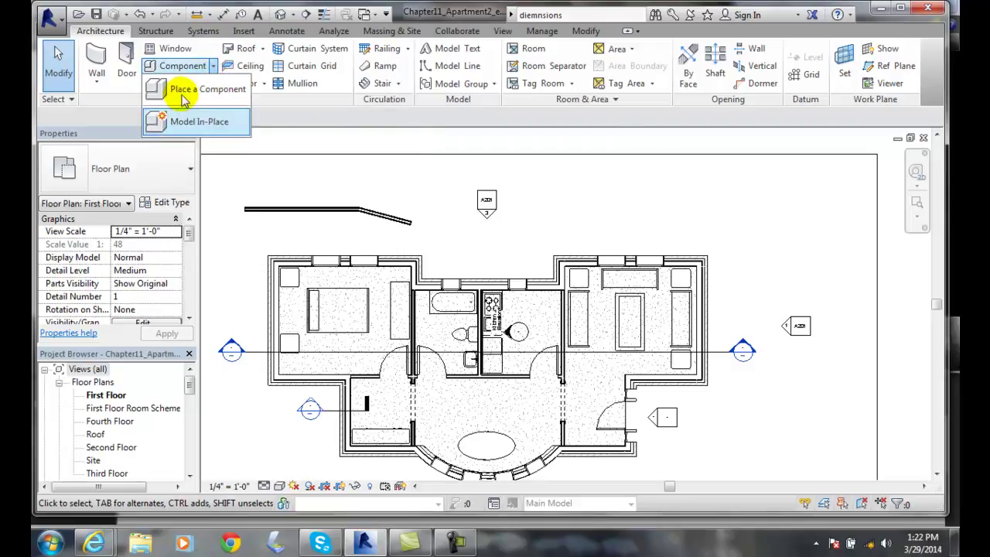
left_click(185, 91)
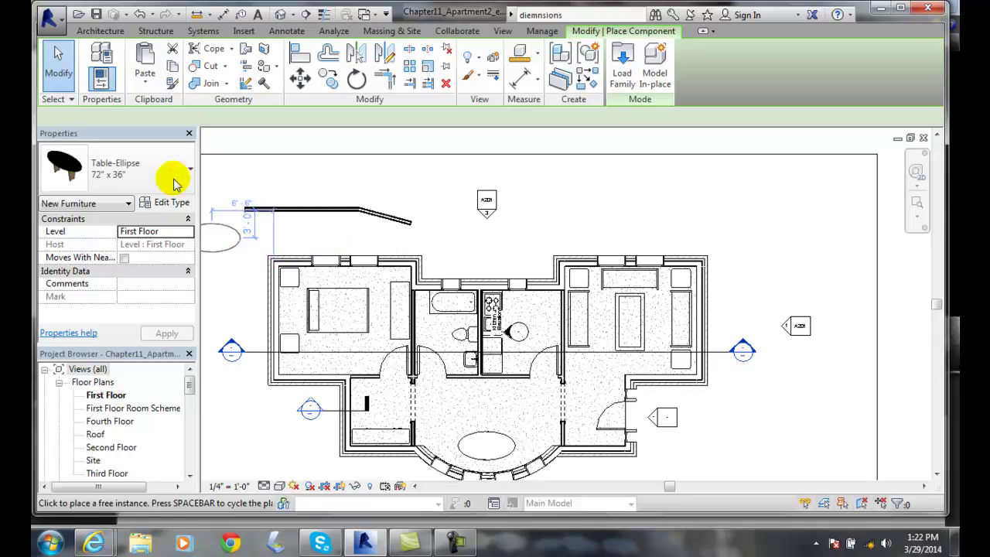
left_click(191, 172)
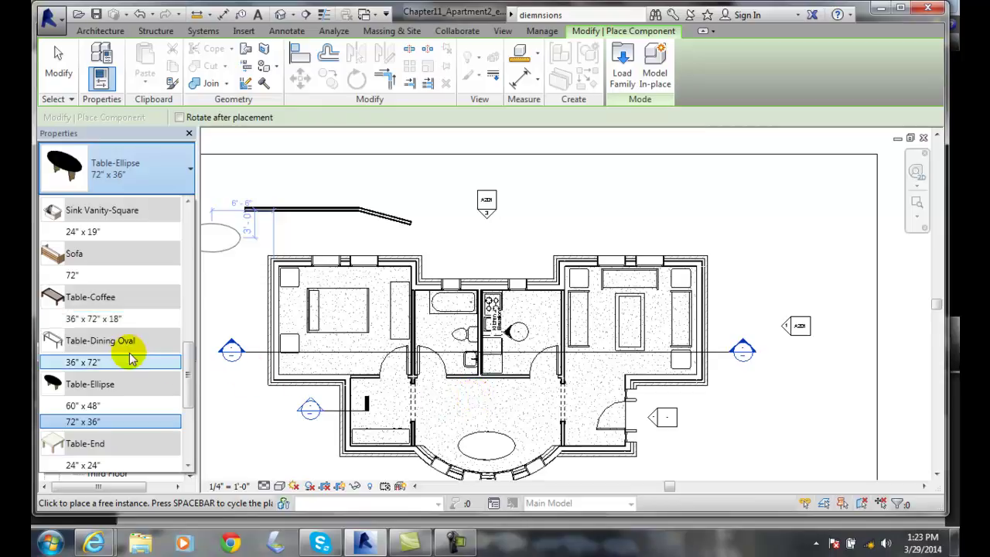
left_click(97, 318)
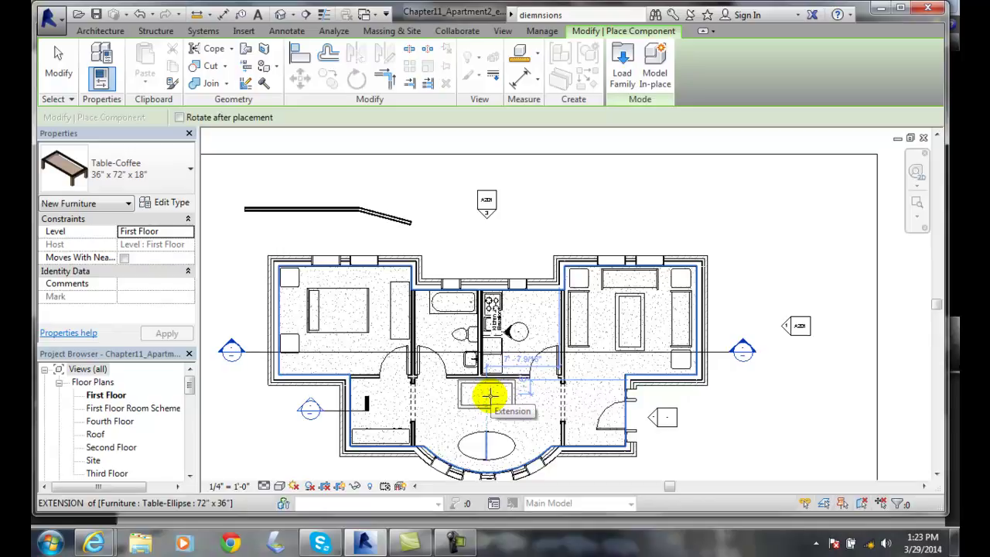
left_click(490, 396)
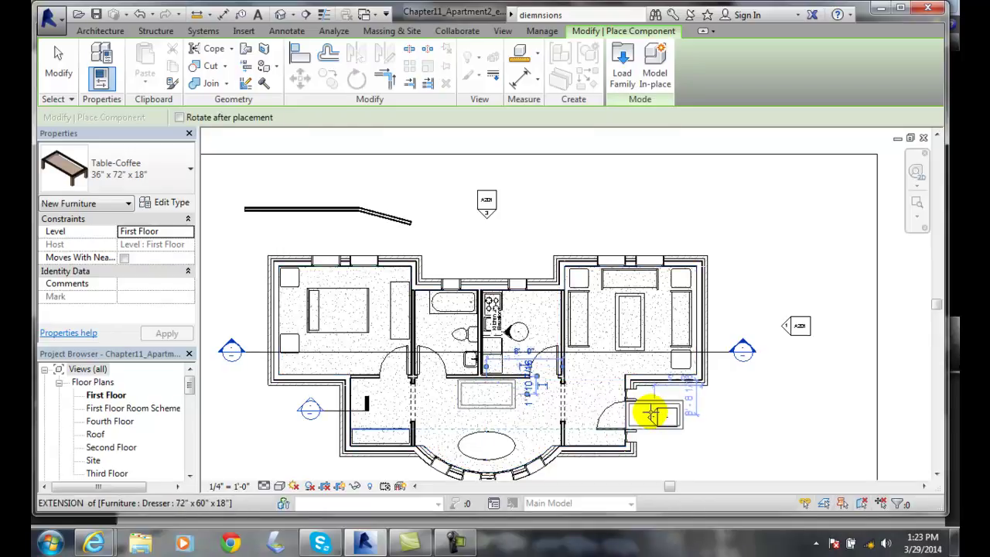
key("Escape")
key("Escape")
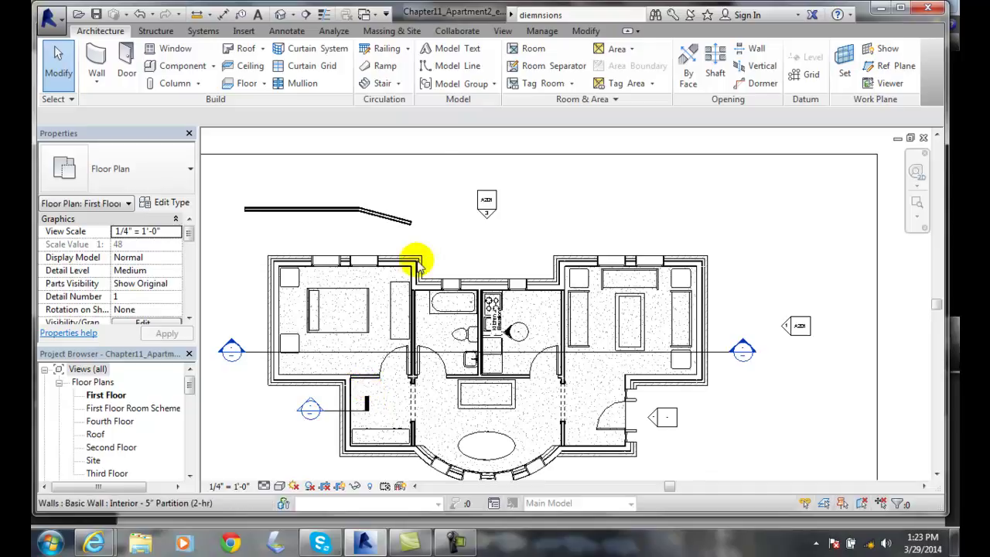
Open the Additional Settings dropdown on the Manage tab.
left_click(536, 30)
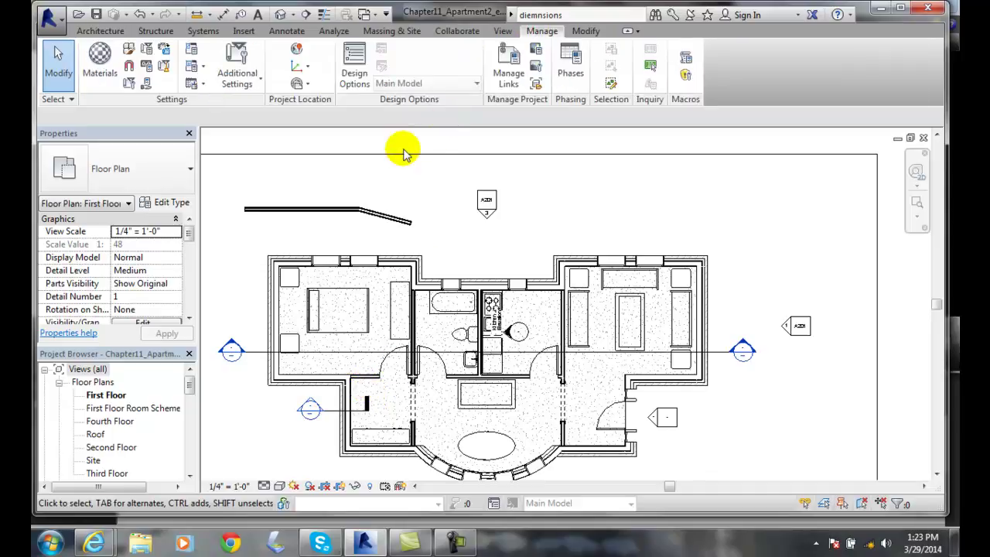
left_click(262, 83)
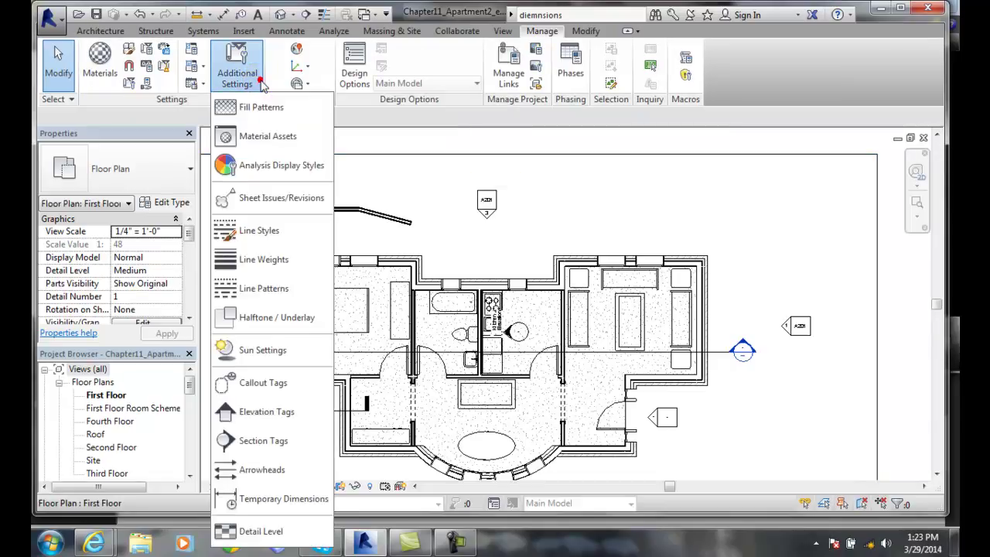
Review the Temporary Dimensions settings and cancel, leaving them measuring from centerlines.
left_click(260, 499)
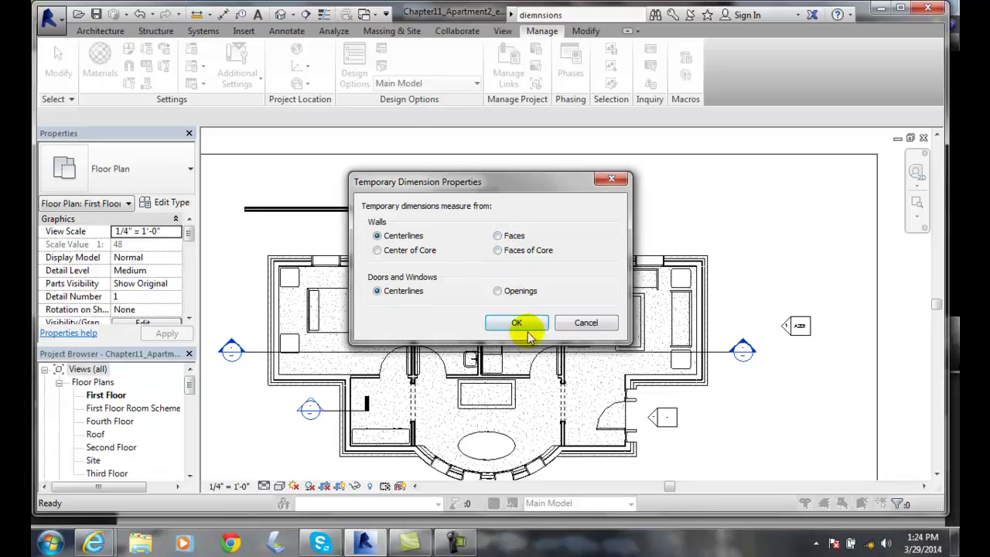
left_click(572, 324)
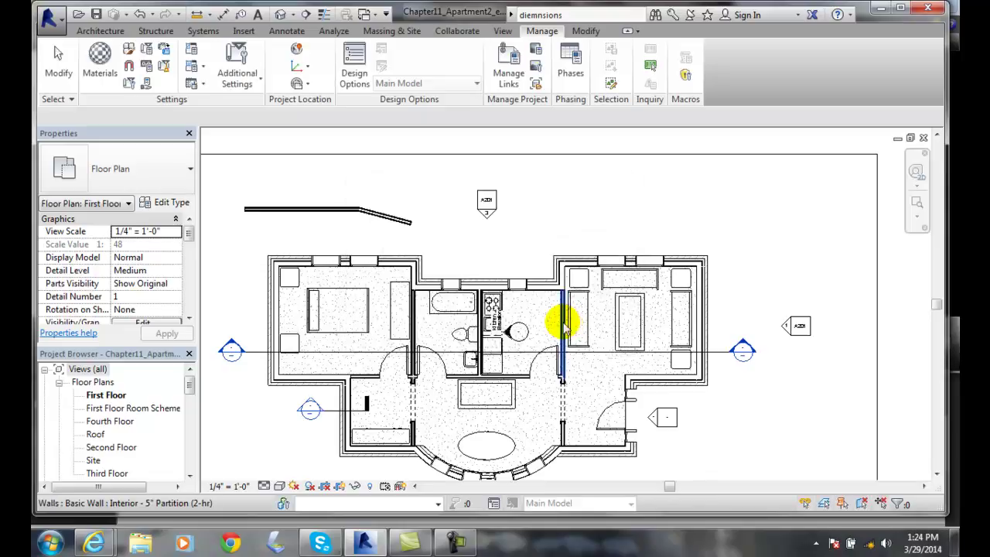